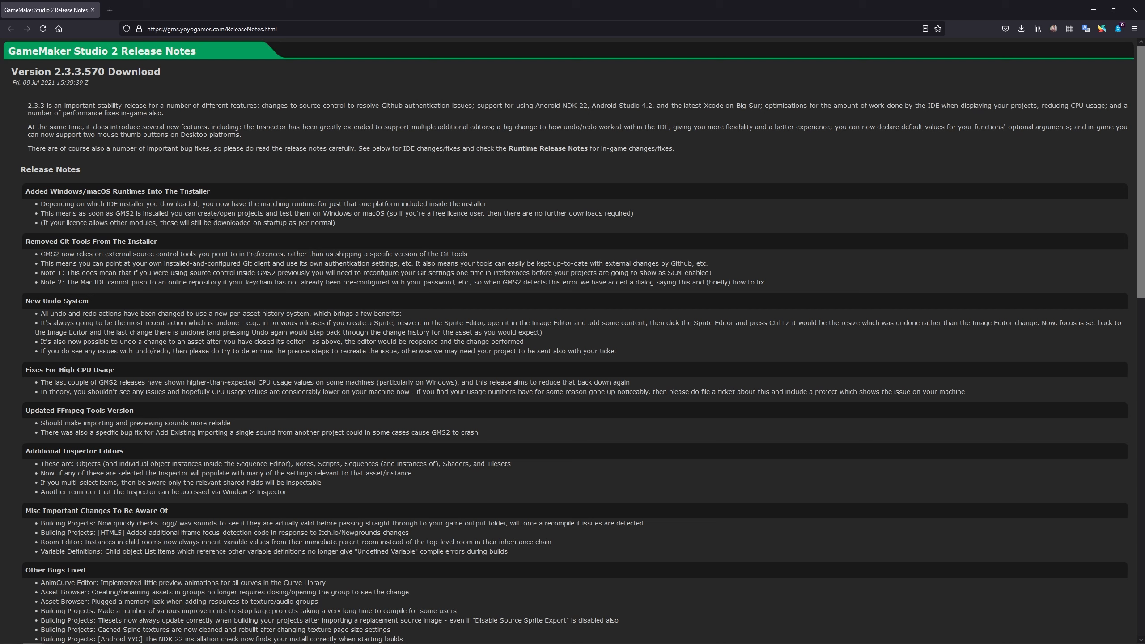
Read the release notes on the removed Git tools and the new undo system
drag(158, 243, 26, 244)
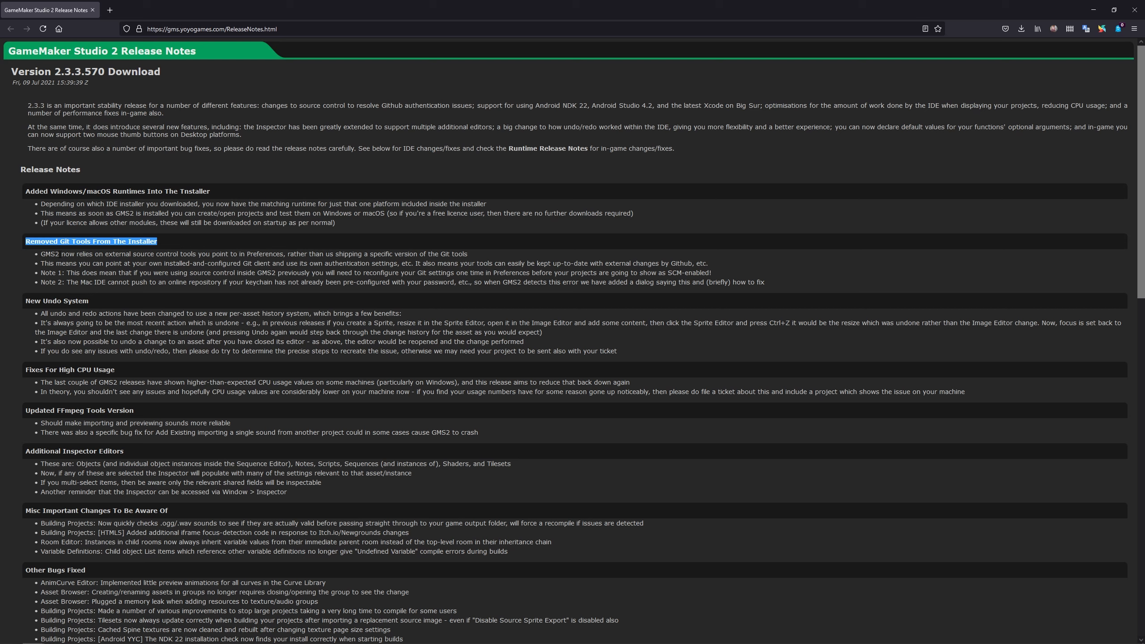
click(110, 253)
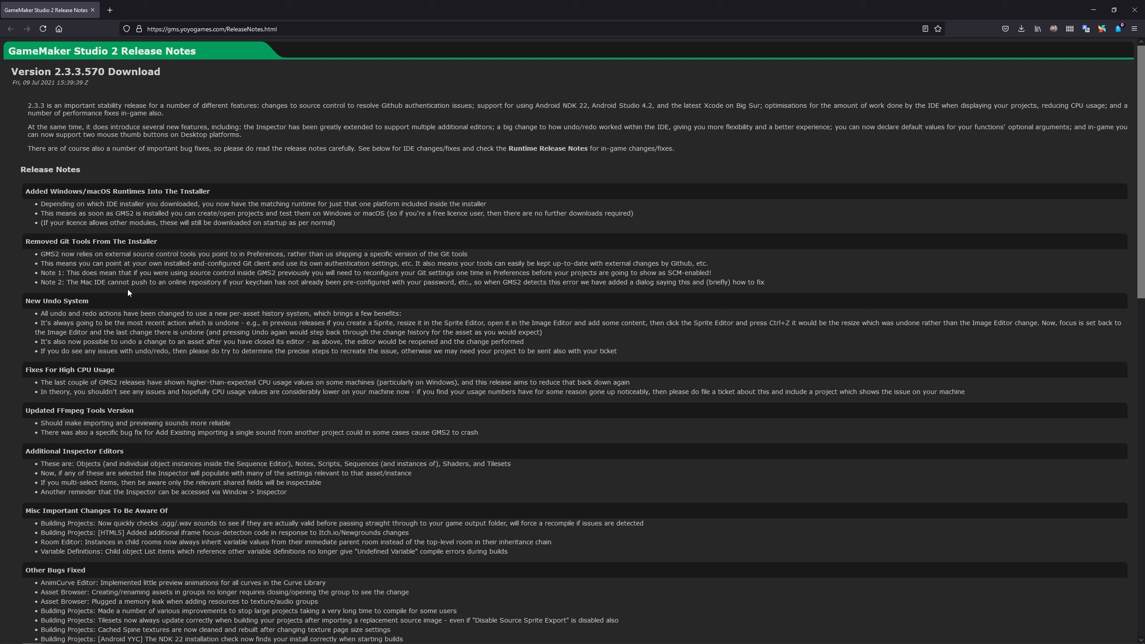
drag(82, 264, 363, 267)
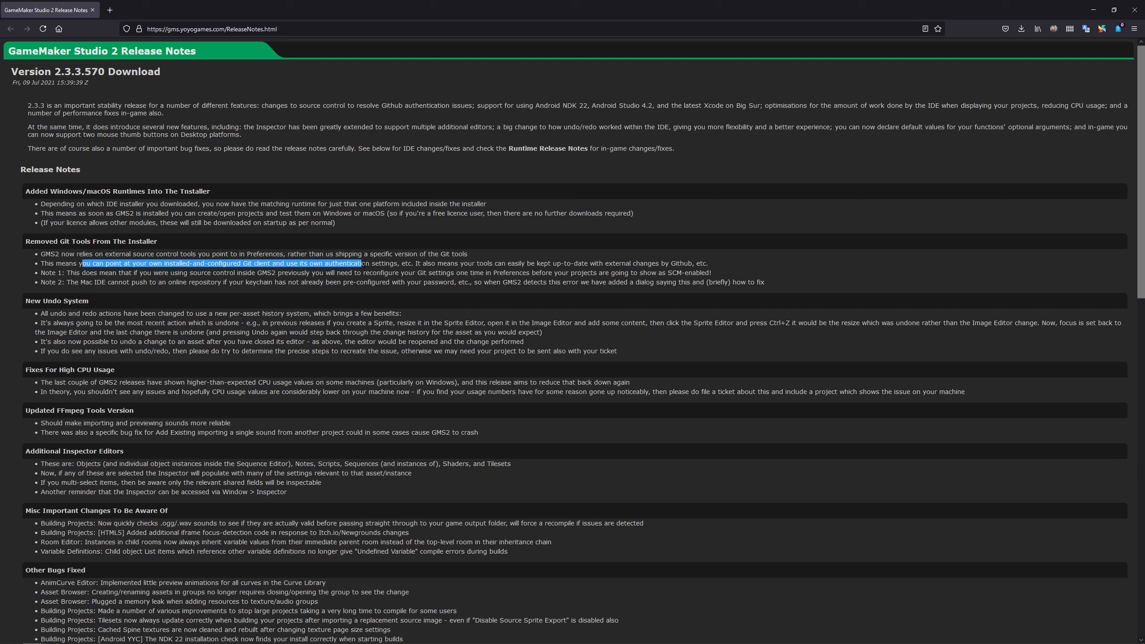
click(380, 288)
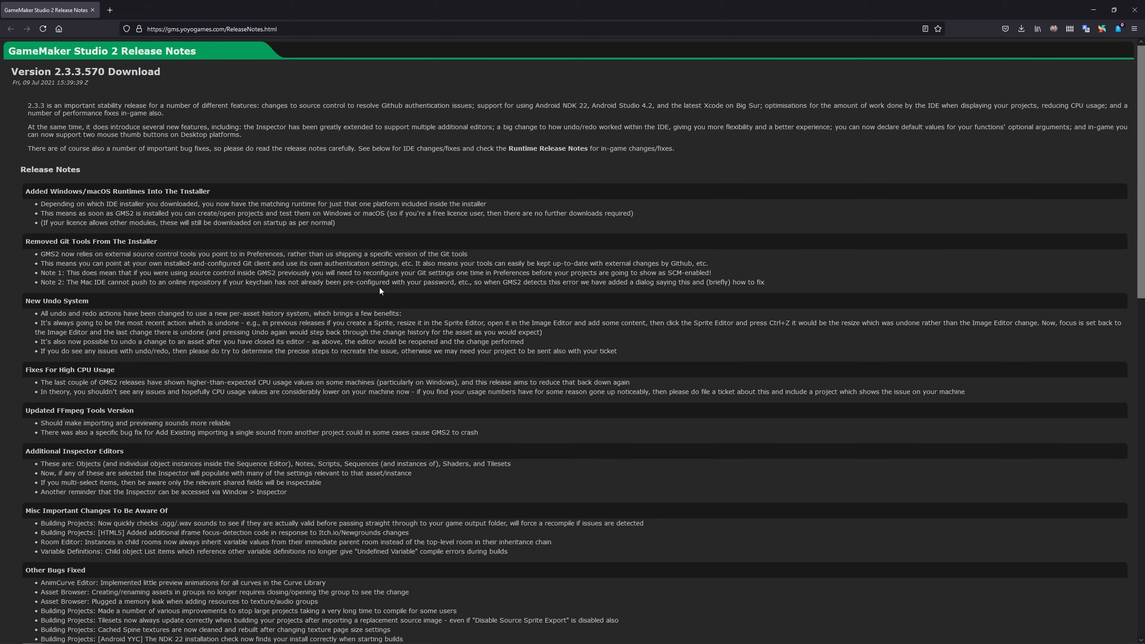
scroll(379, 291, down, 2)
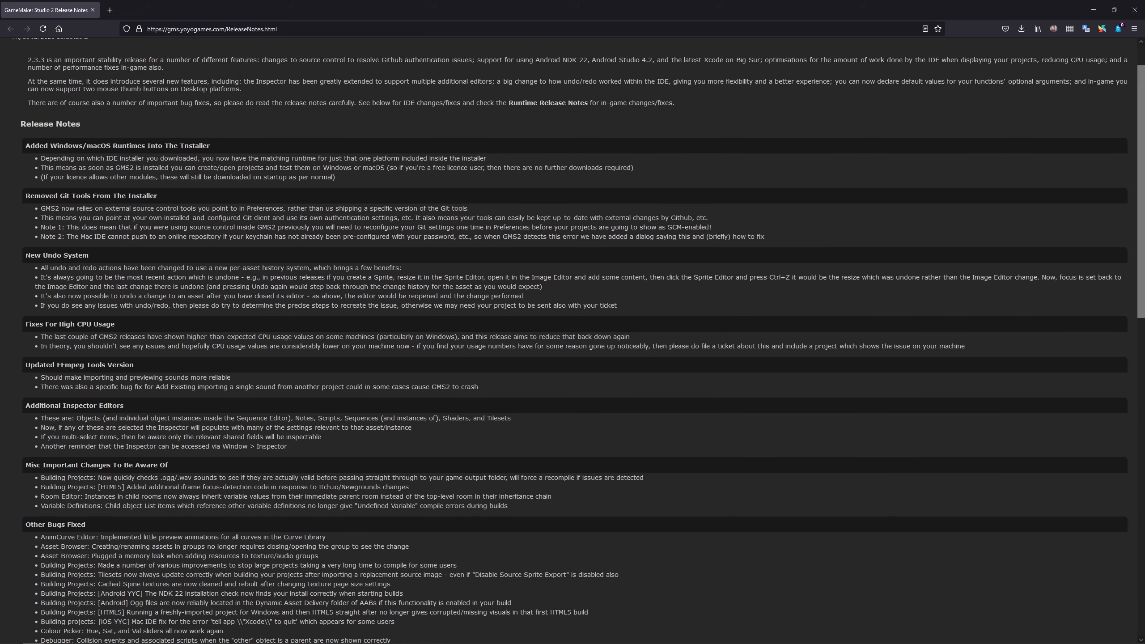
drag(26, 256, 95, 256)
click(101, 257)
Switch to GameMaker Studio 2 and delete the "Ensure no double stacking" comment and its if block from AddCardToStack in the Cards script
click(1092, 8)
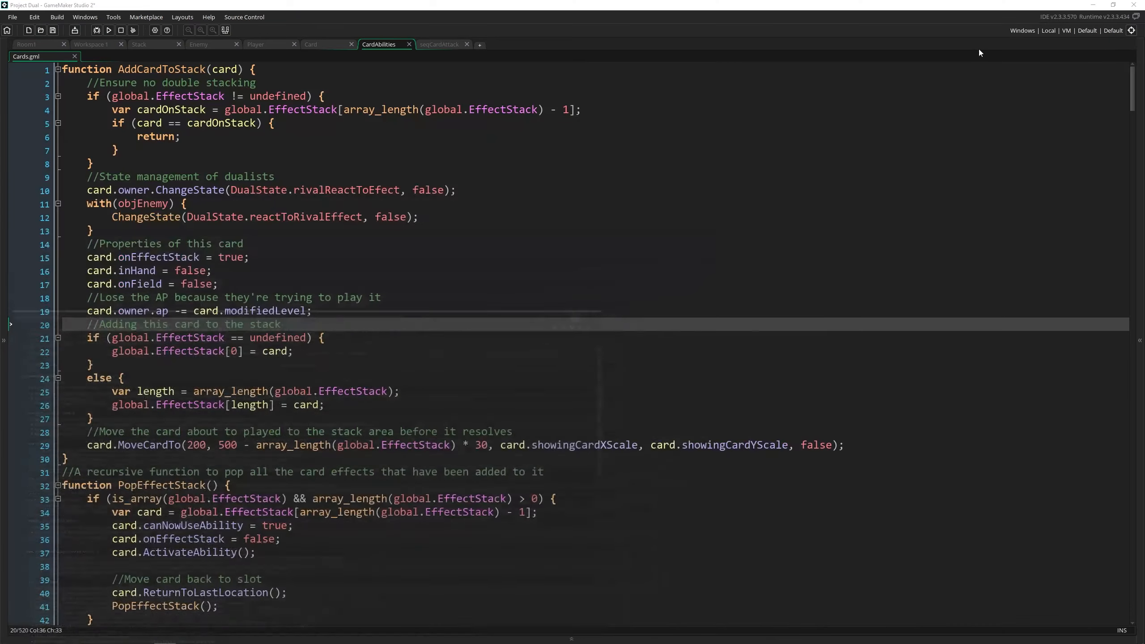
click(289, 255)
click(305, 162)
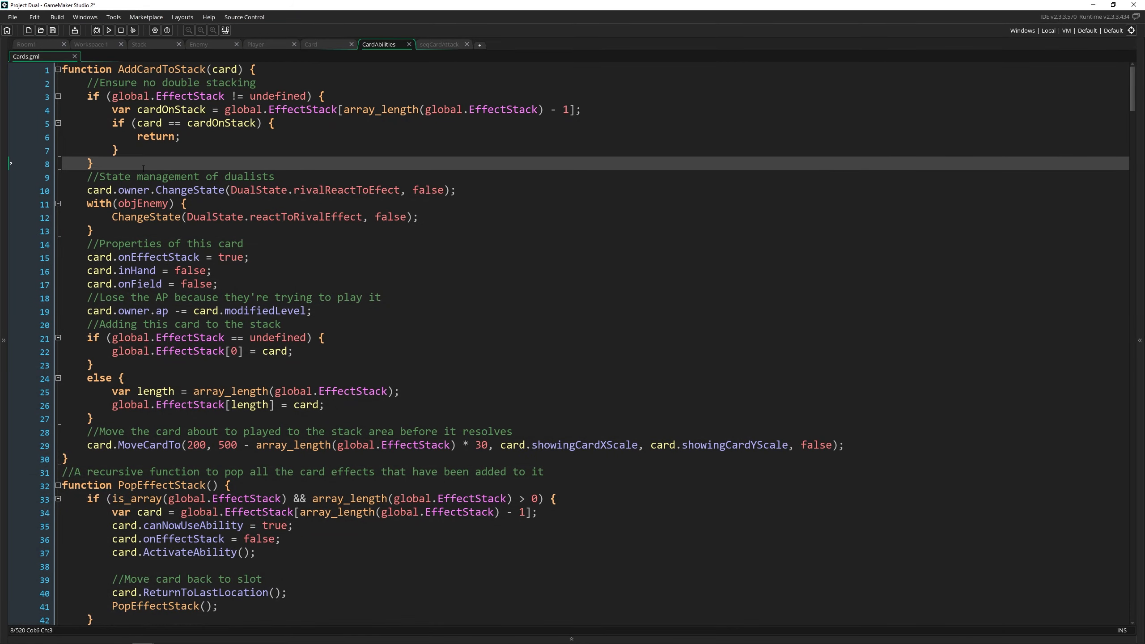
drag(145, 163, 57, 81)
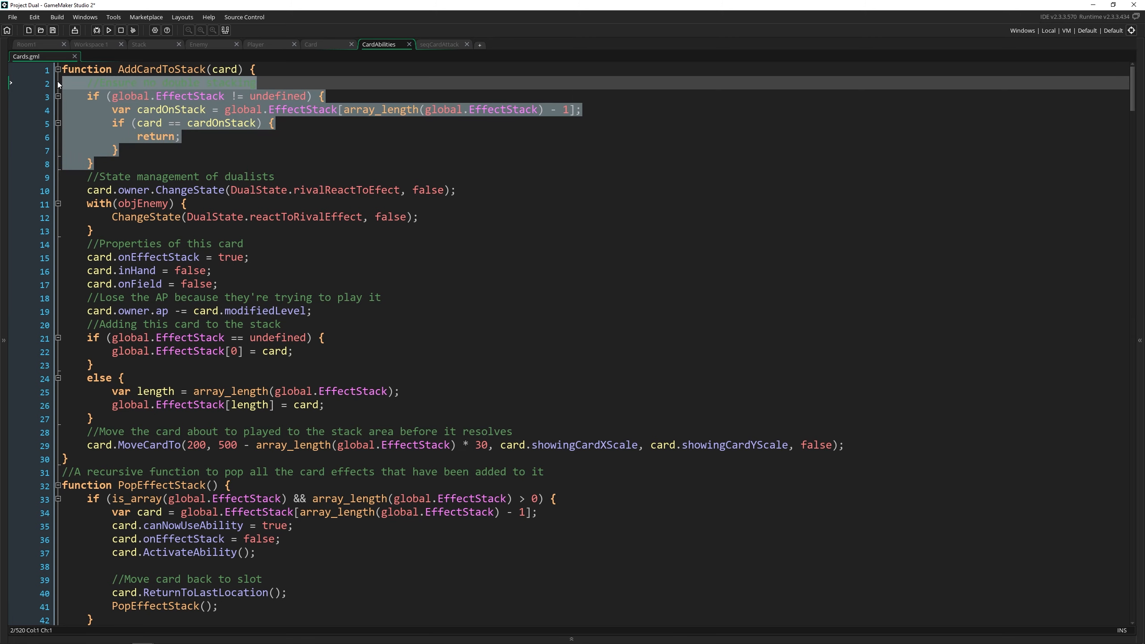
key(BackSpace)
Open objAnimation from the project assets and delete the instance_destroy(); line from its Animation End event
click(1140, 340)
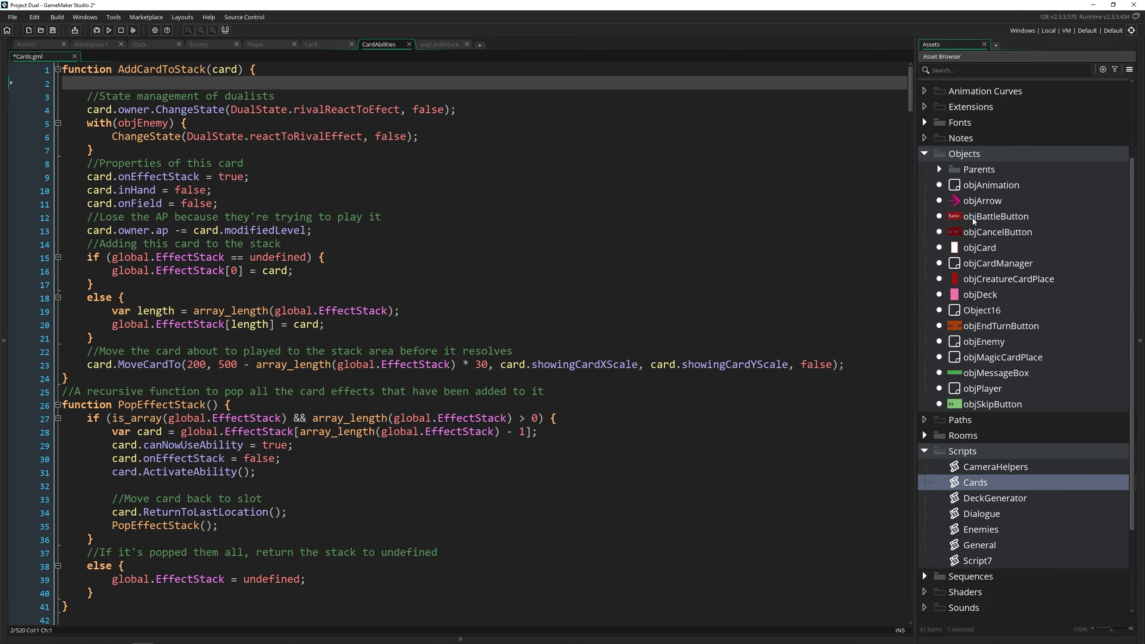
double_click(967, 184)
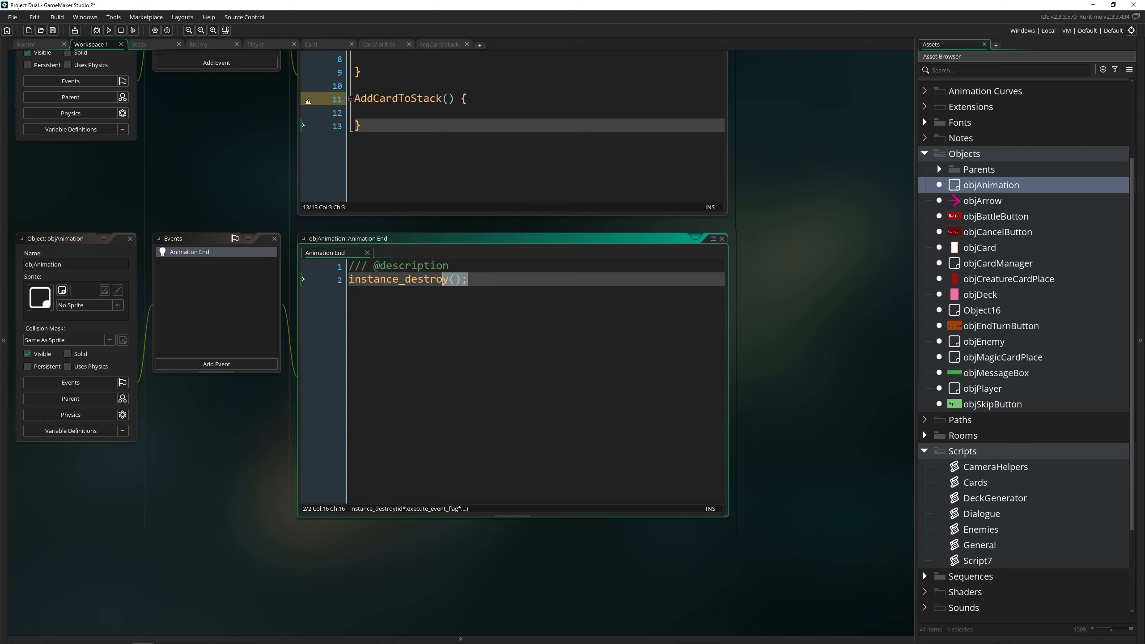
key(BackSpace)
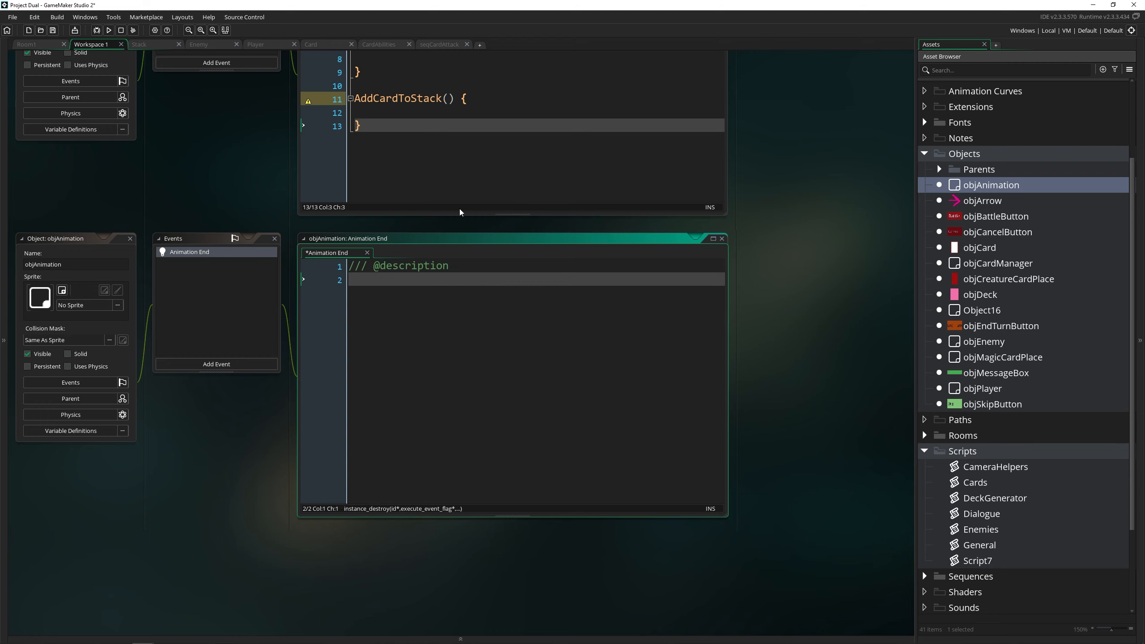
Undo the deletion in objAnimation's Animation End event
scroll(468, 161, up, 1)
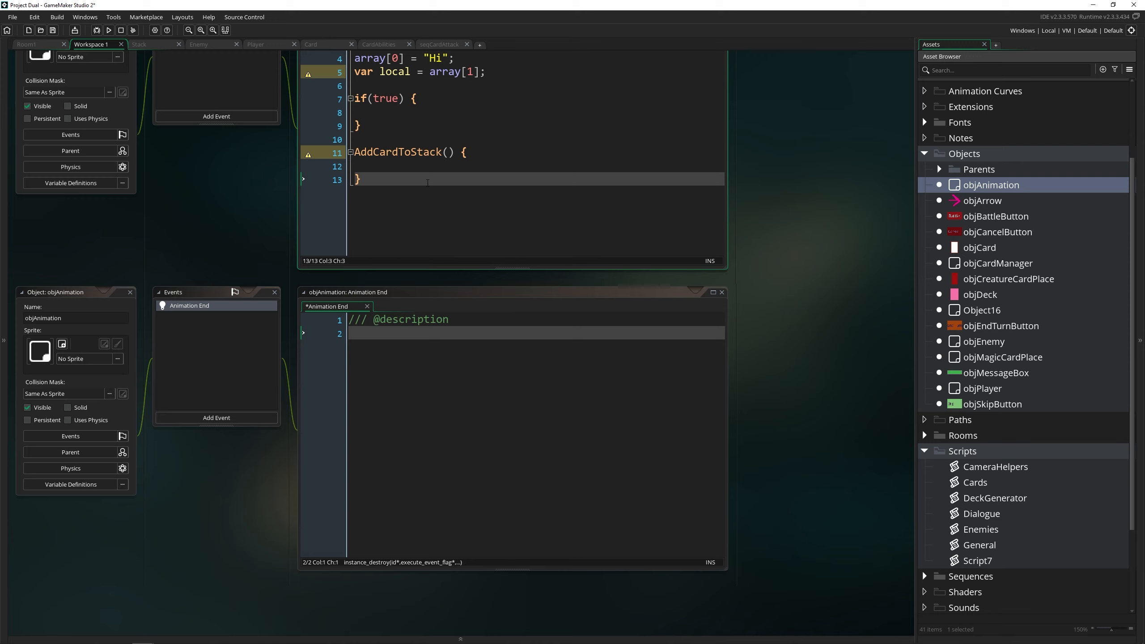
click(444, 358)
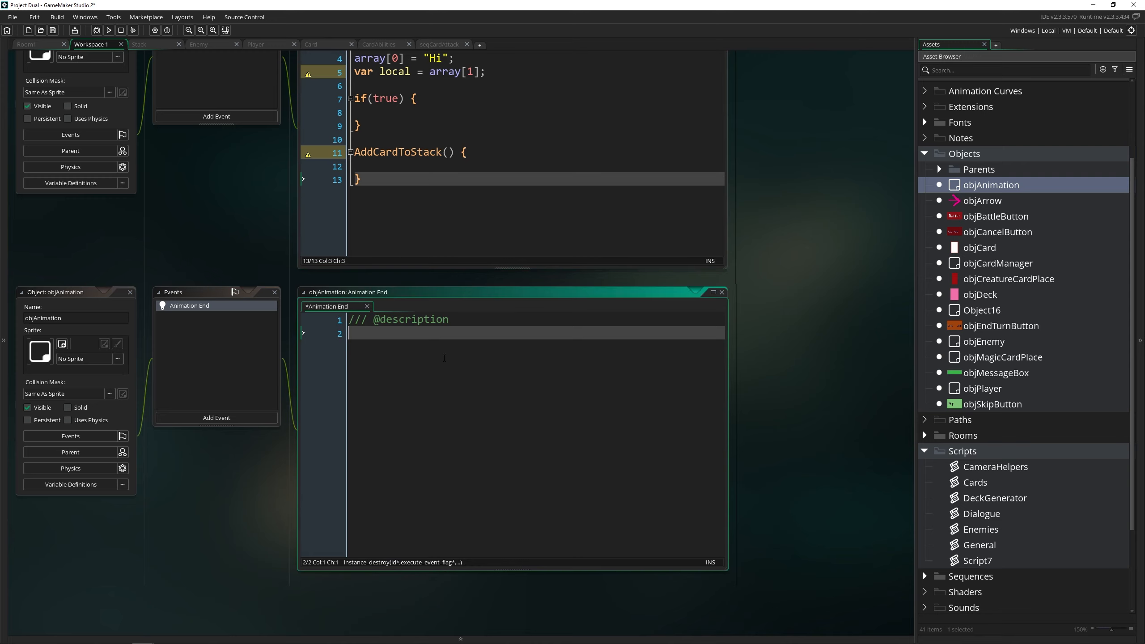
key(ctrl+z)
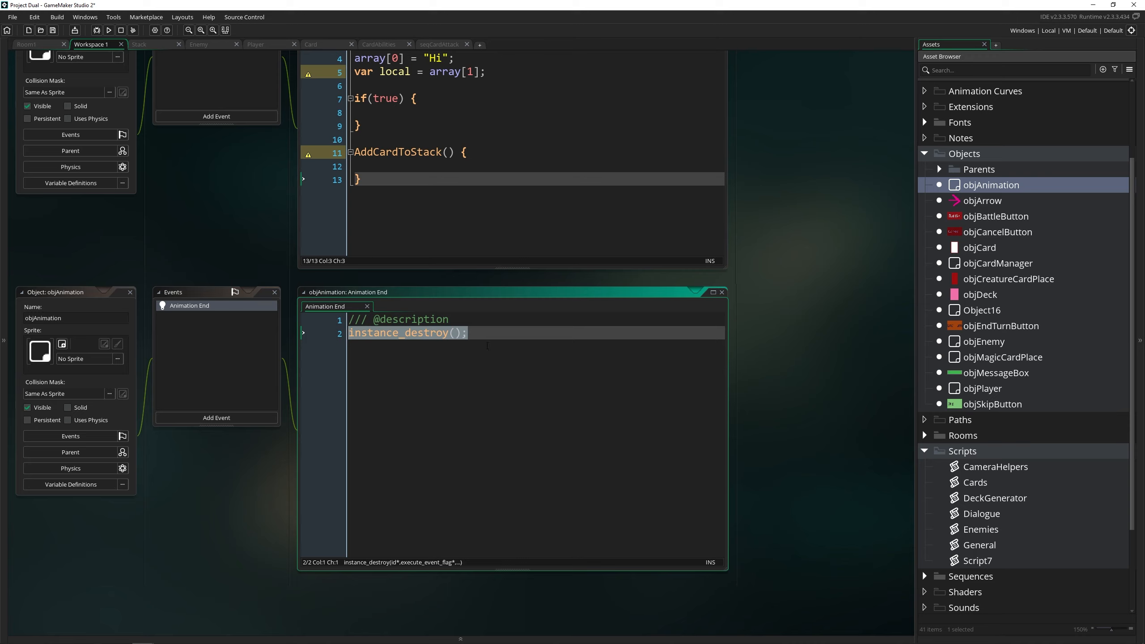
Reopen the Cards script and undo the deletion of the double-stacking check in AddCardToStack
click(969, 483)
click(965, 483)
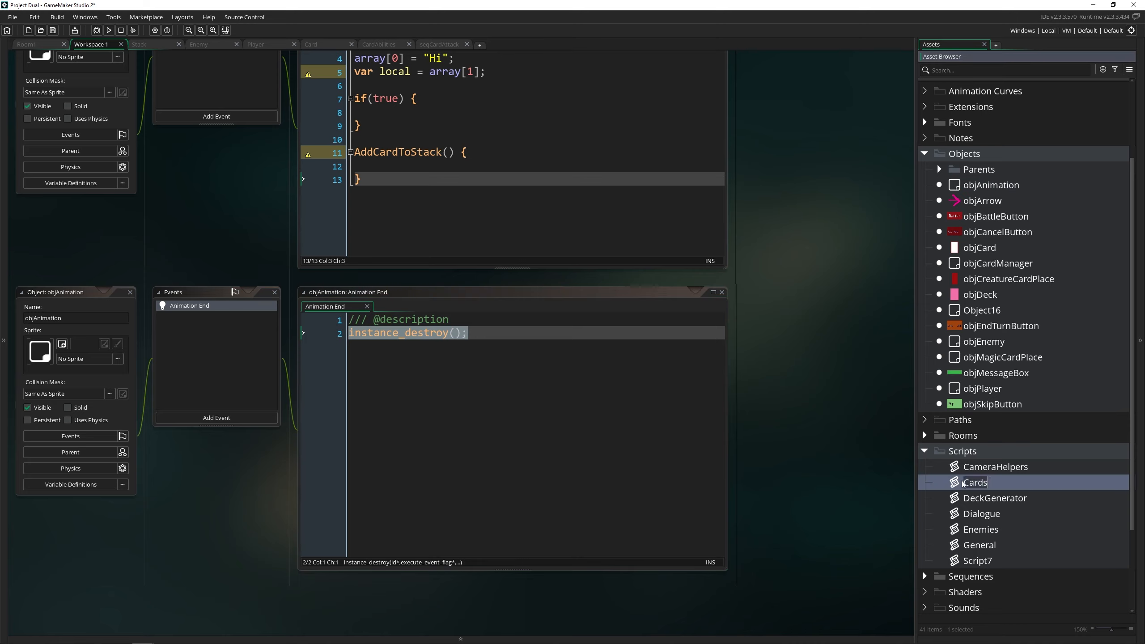
double_click(955, 481)
click(421, 259)
key(ctrl+z)
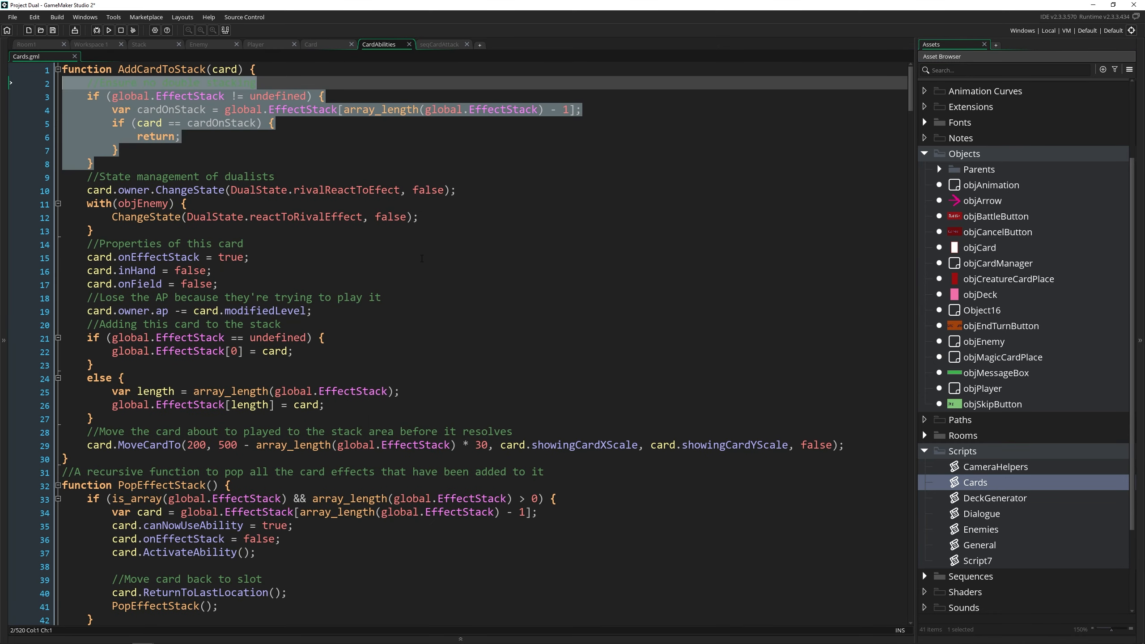
click(399, 168)
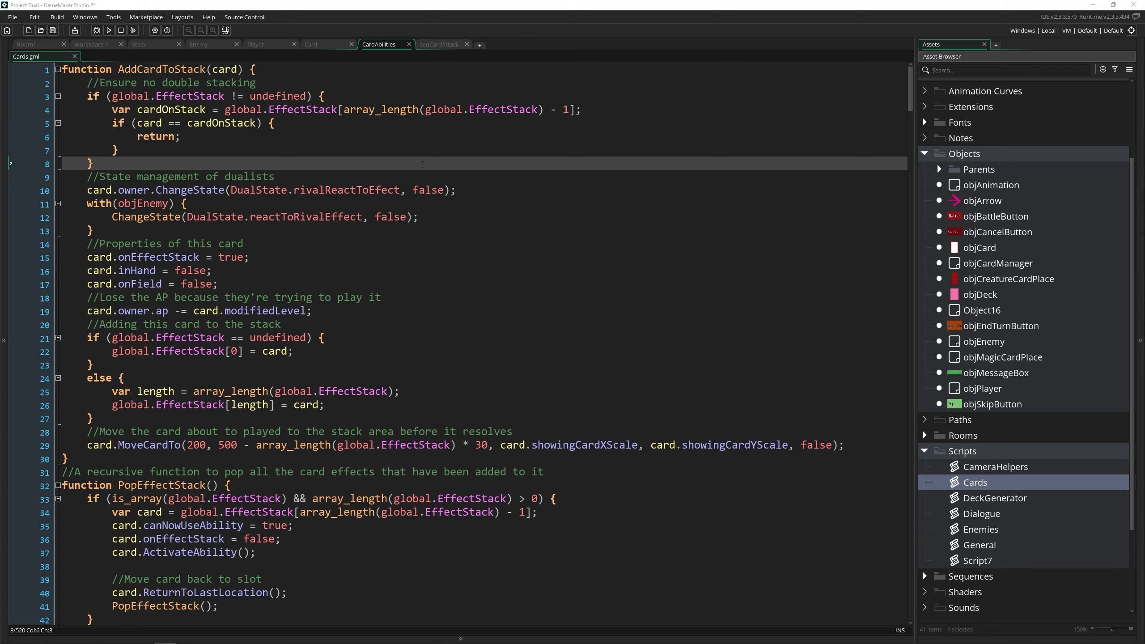
Switch back to the browser and read the release notes on additional Inspector editors and default values for optional function arguments
key(alt+Tab)
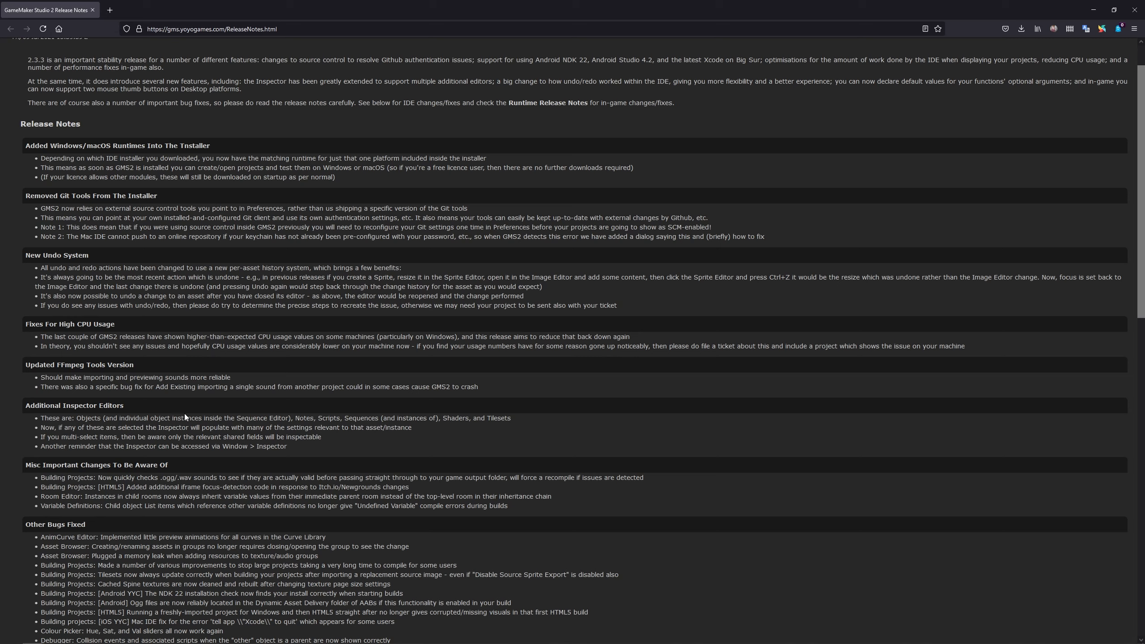
scroll(181, 486, up, 2)
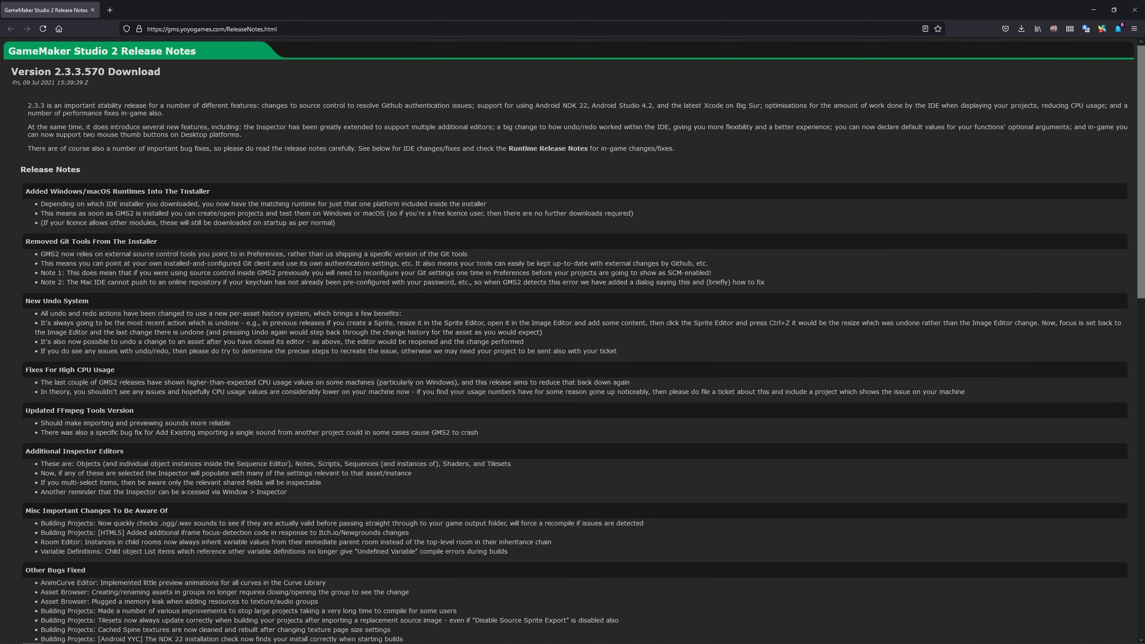
drag(23, 448, 163, 459)
drag(247, 493, 250, 492)
scroll(247, 241, down, 2)
scroll(126, 161, up, 2)
drag(846, 126, 1036, 128)
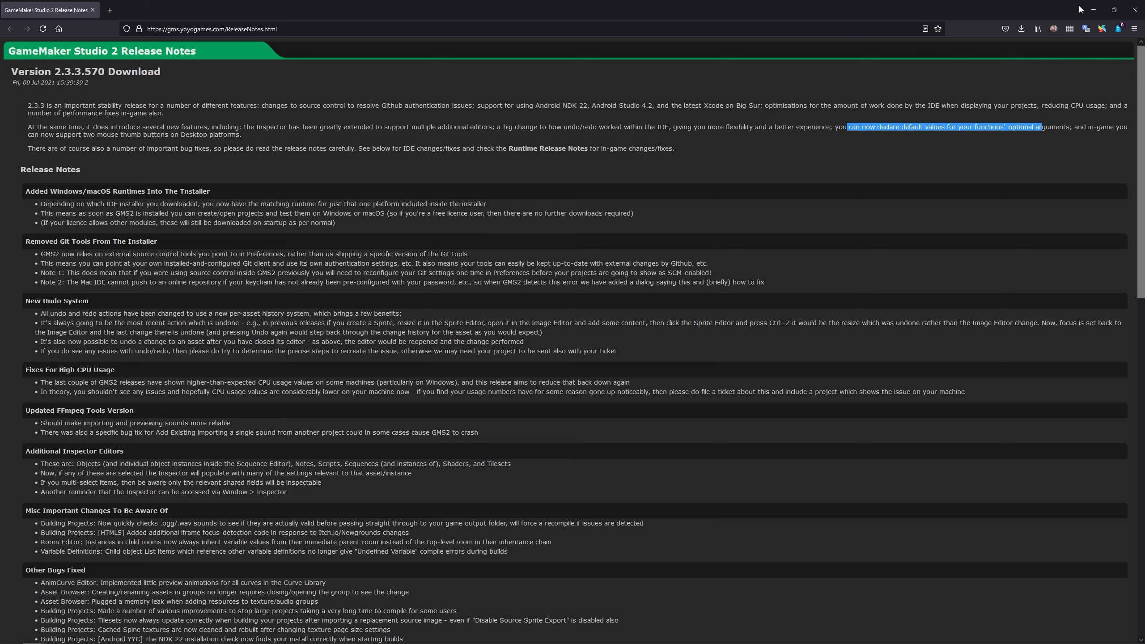
Switch to GameMaker Studio 2 and insert two blank lines above AddCardToStack at the start of the Cards script
click(1093, 10)
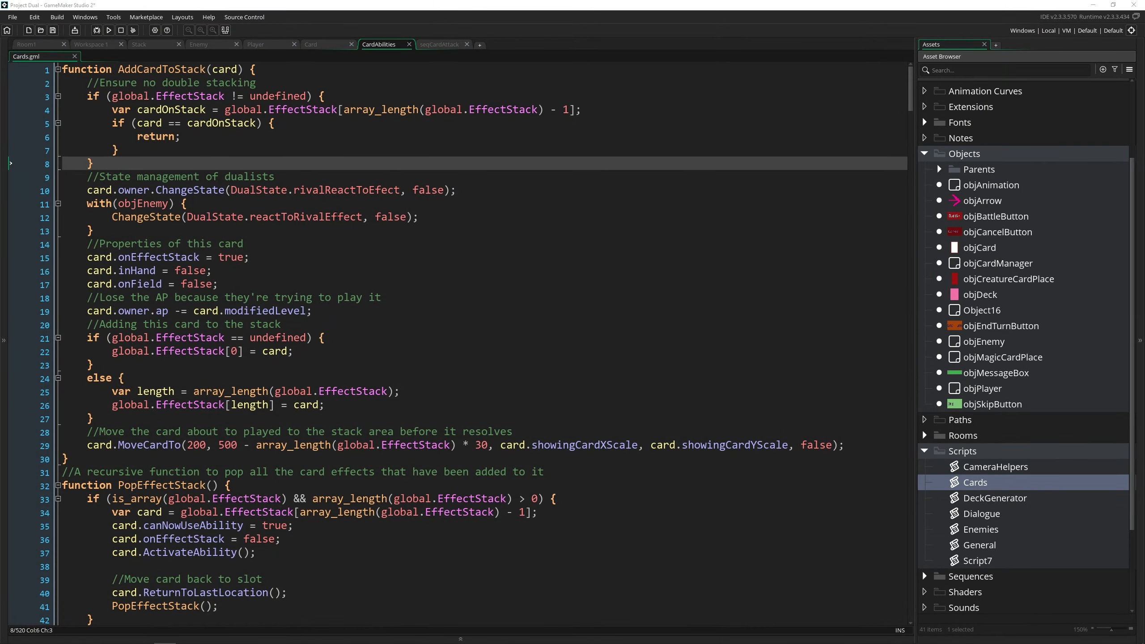
click(313, 218)
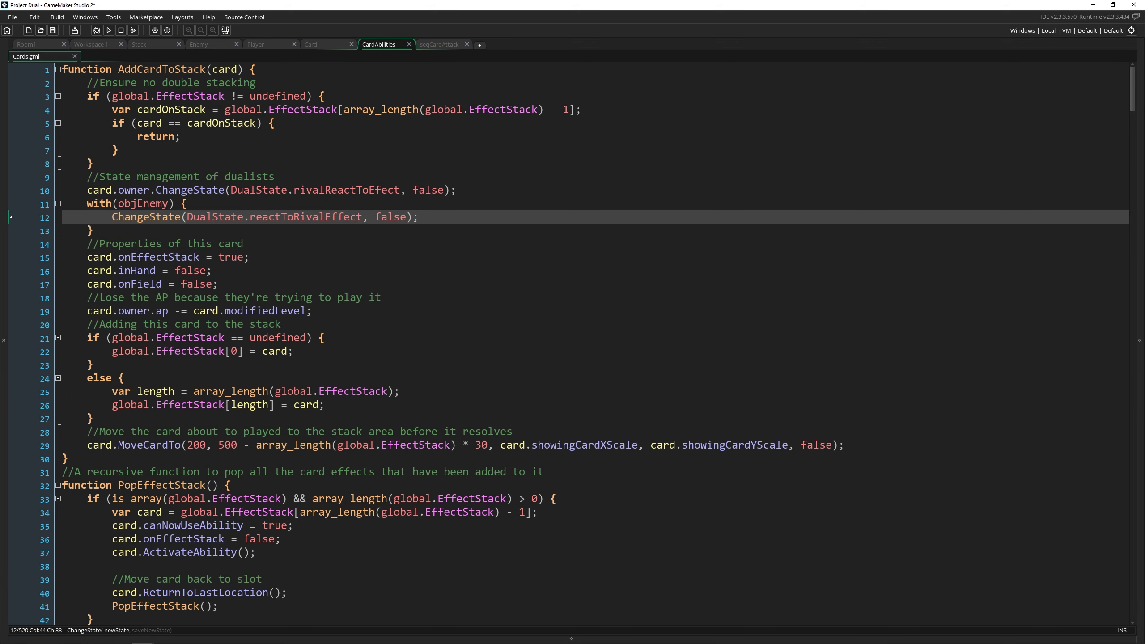
click(65, 68)
key(Return)
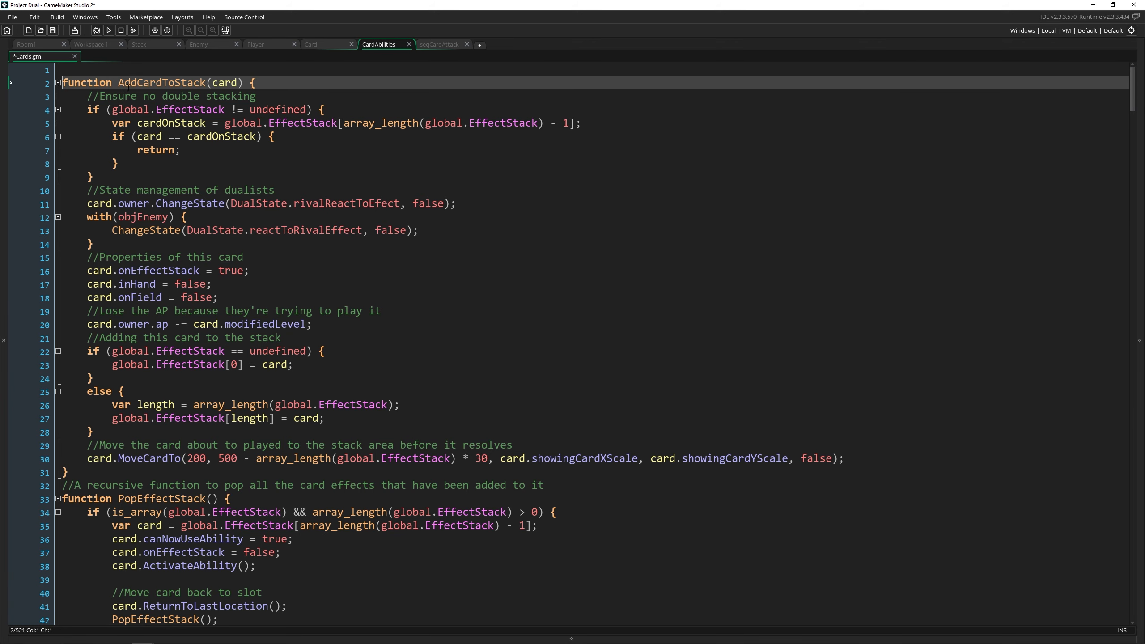
key(Return)
click(115, 72)
Write an empty function AddNumbers(number1, number2, number3 = 3) with opening and closing braces on the first lines of the script
text(func)
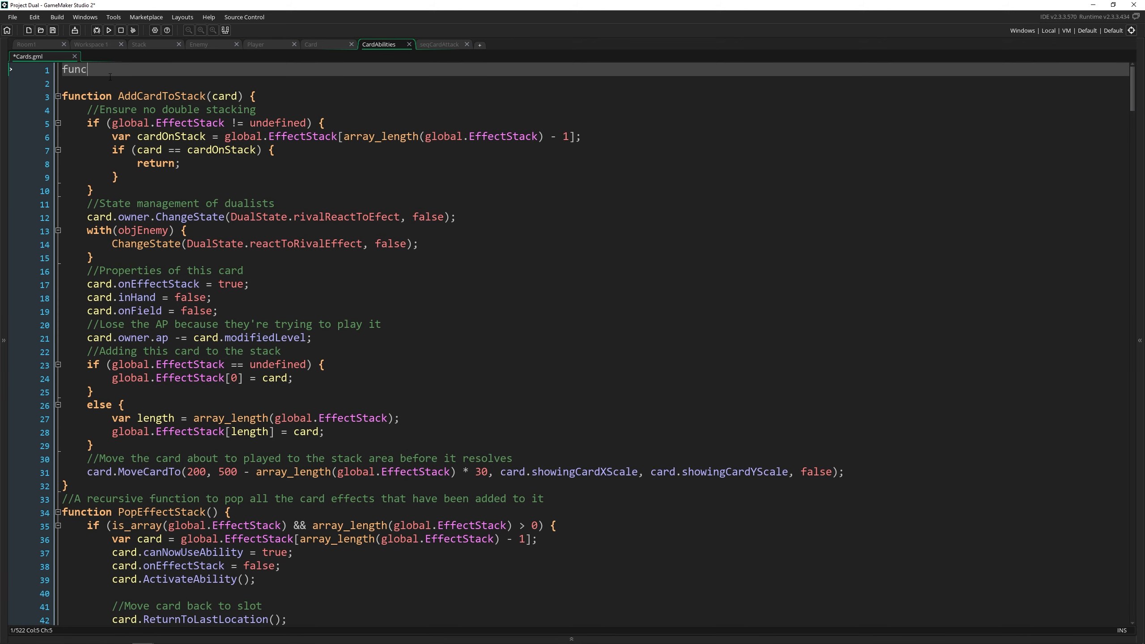
text(tion AddNumbers)
key(BackSpace)
text(s(x, y)
key(BackSpace)
key(BackSpace)
key(BackSpace)
key(BackSpace)
text(number1, number2,)
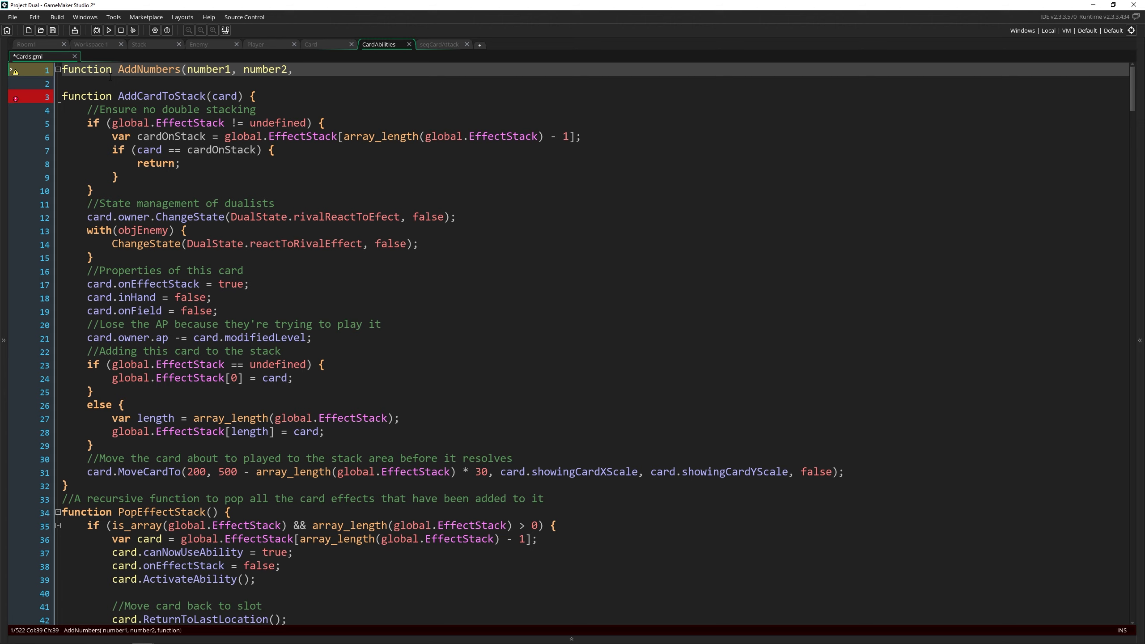
text(number3 = 3) {)
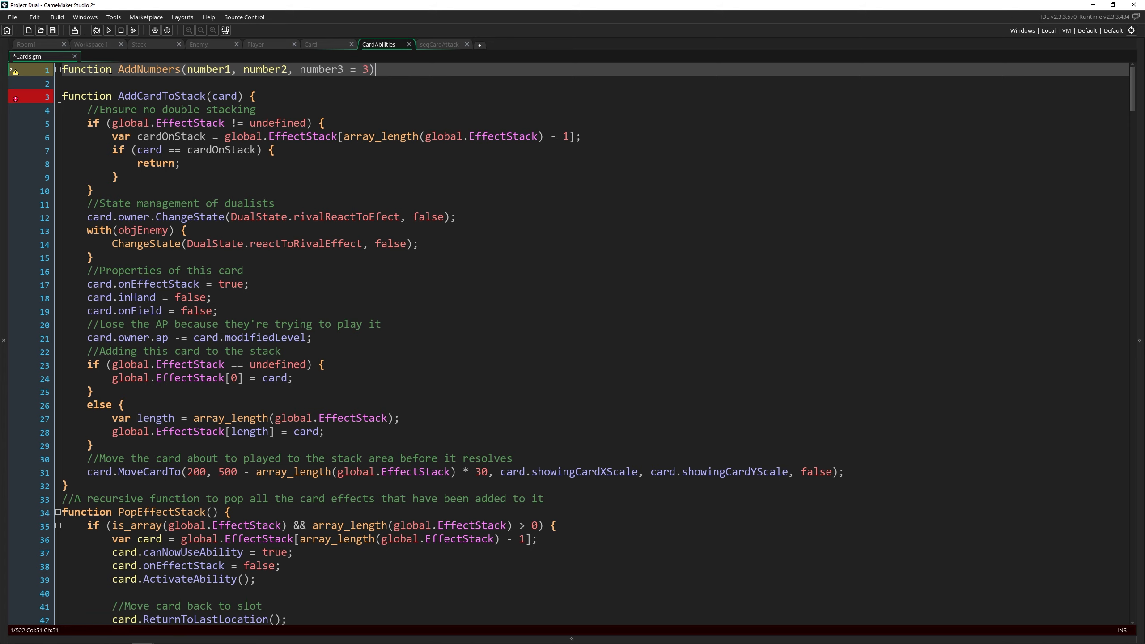
key(Return)
key(Return)
text(})
key(Up)
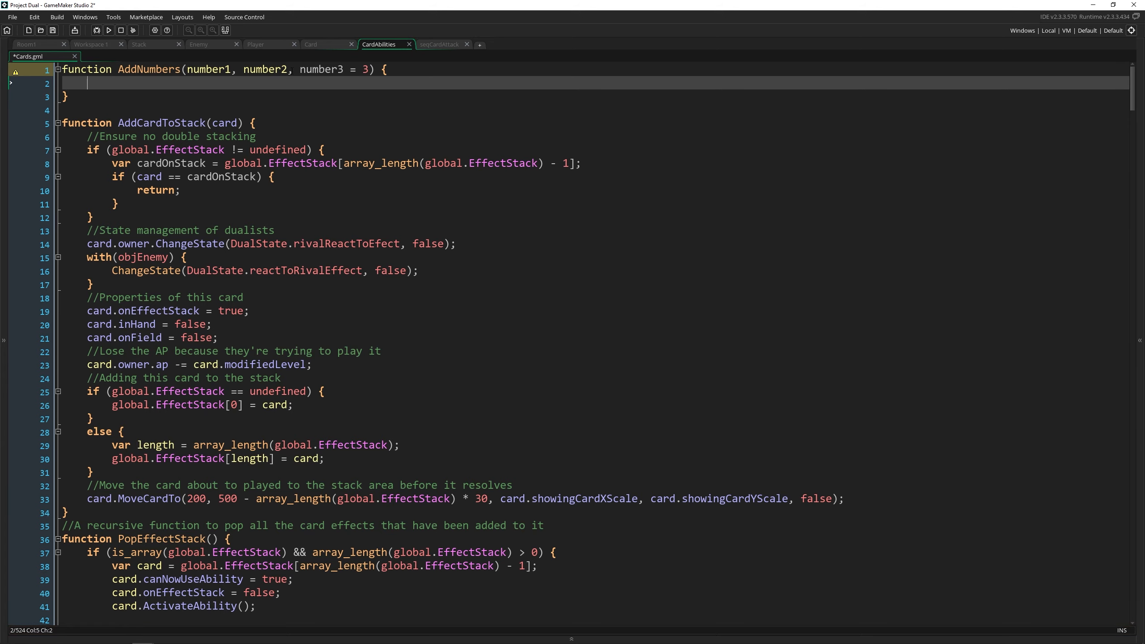
Give the number2 argument of AddNumbers the default value "A"
click(306, 70)
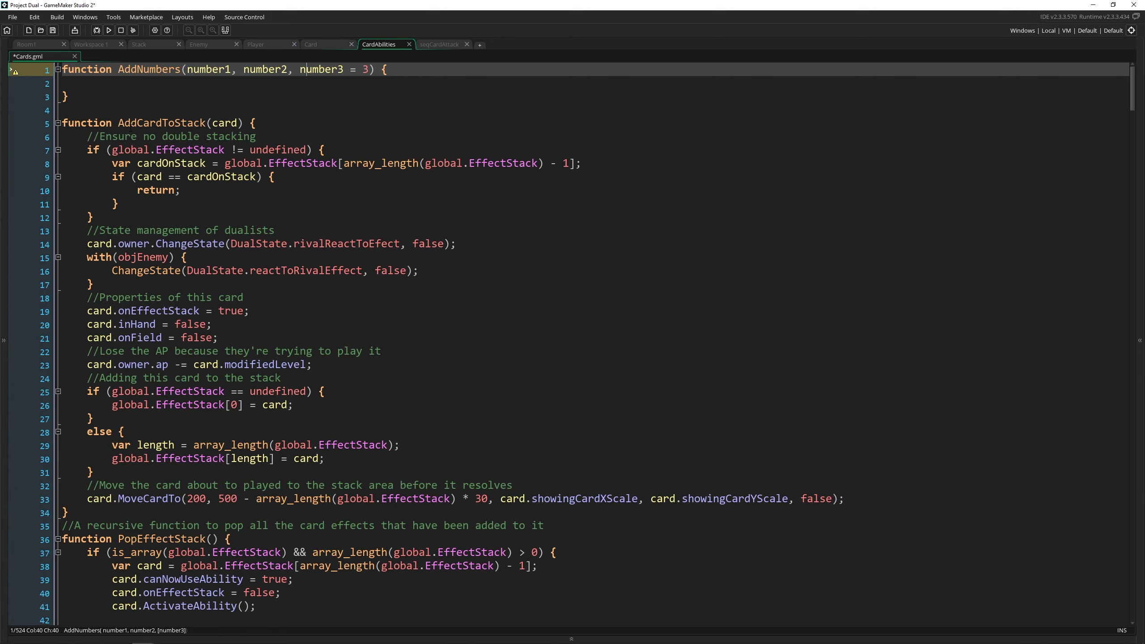
click(155, 96)
click(309, 78)
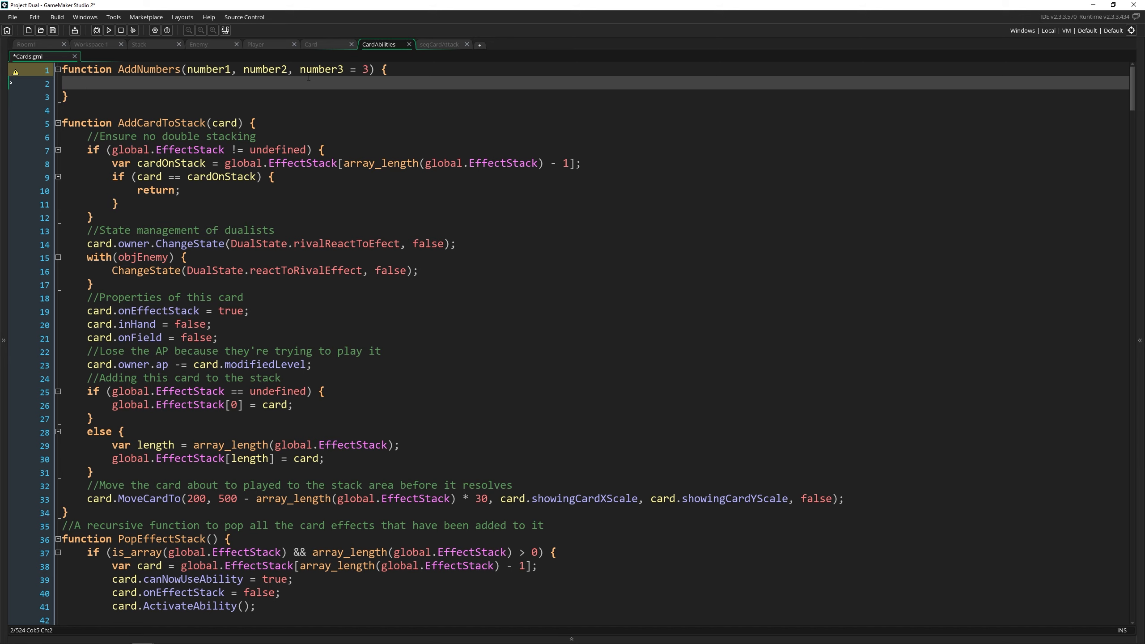
click(313, 69)
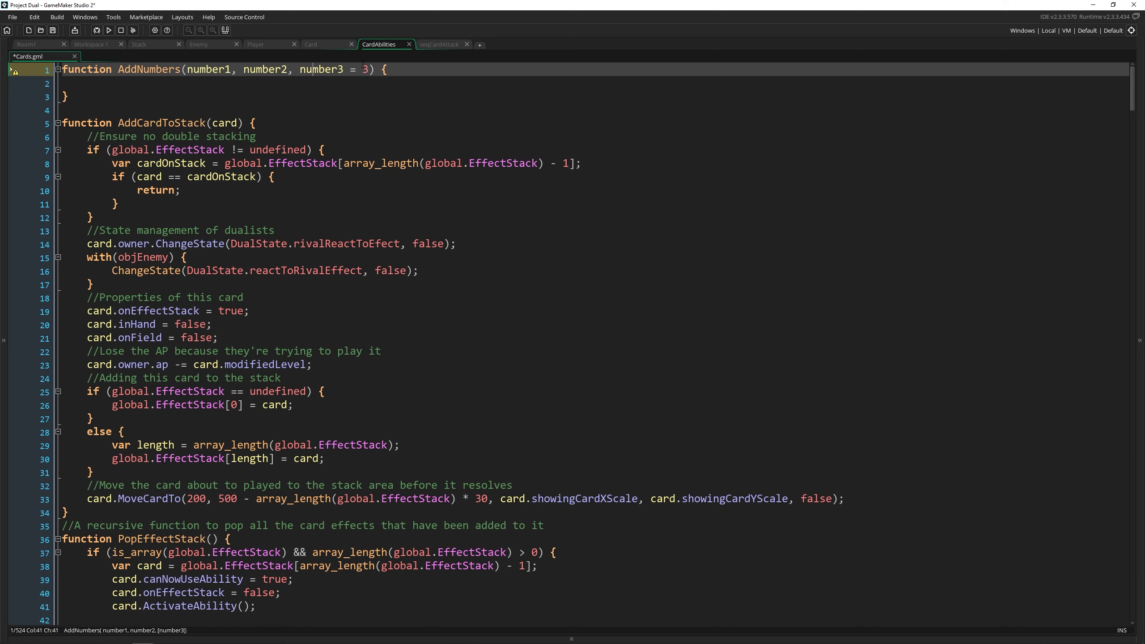
click(290, 70)
text(= "A")
click(276, 69)
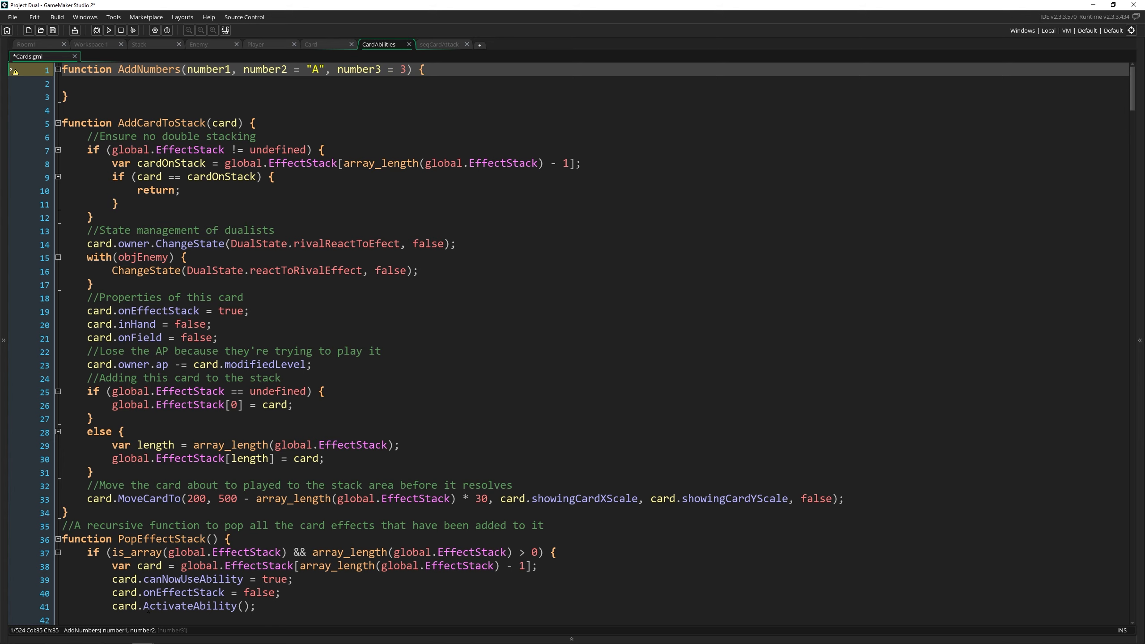
click(298, 110)
click(275, 70)
click(287, 96)
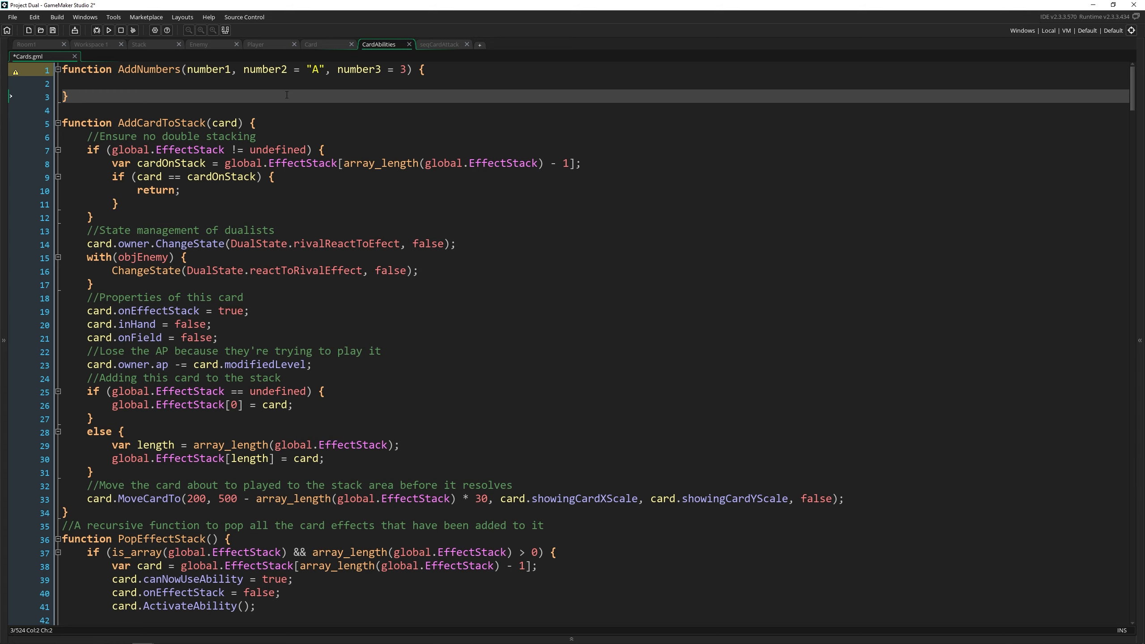
Delete the whole AddNumbers function and the blank lines above AddCardToStack
drag(161, 98, 65, 72)
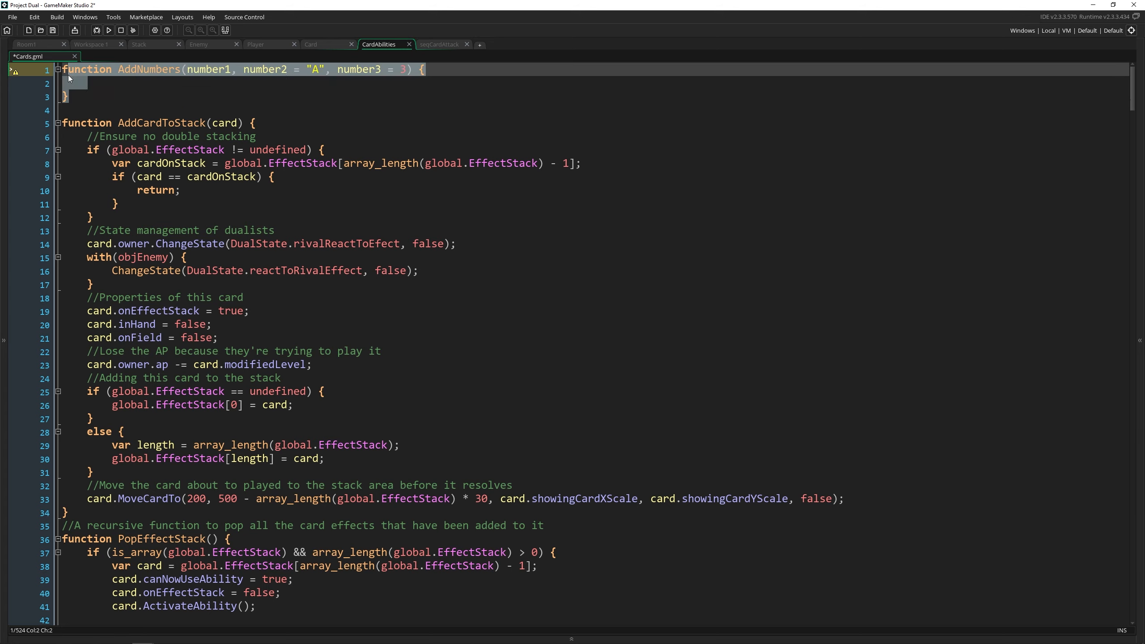
key(Delete)
key(Delete)
key(Delete)
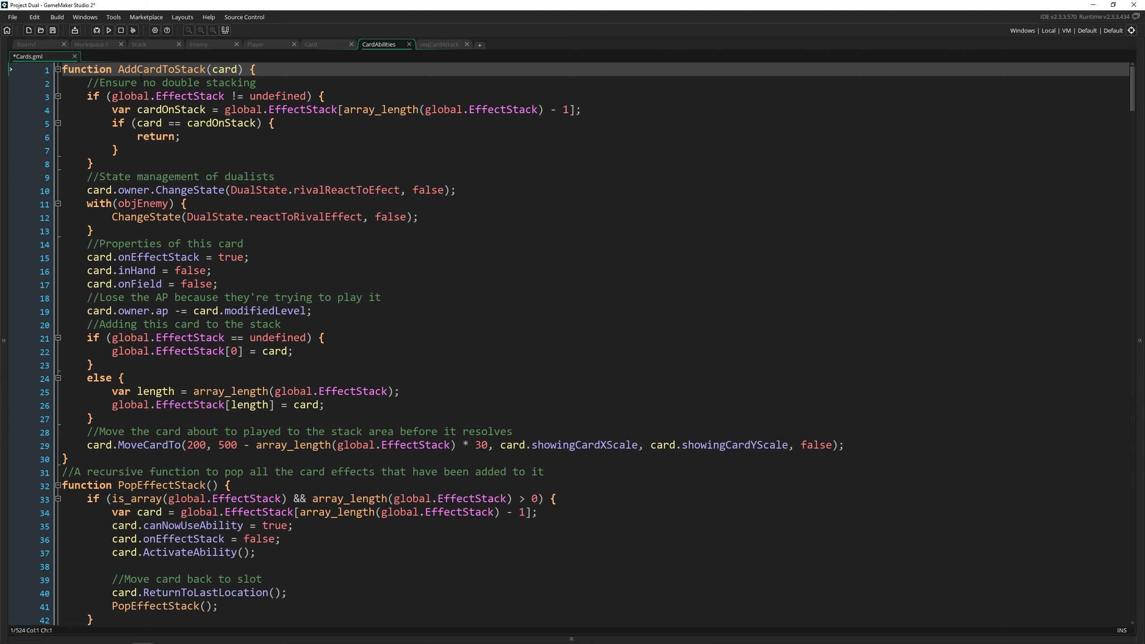
Switch back to the browser and skim the remaining sections of the release notes
key(alt+Tab)
key(alt+Tab)
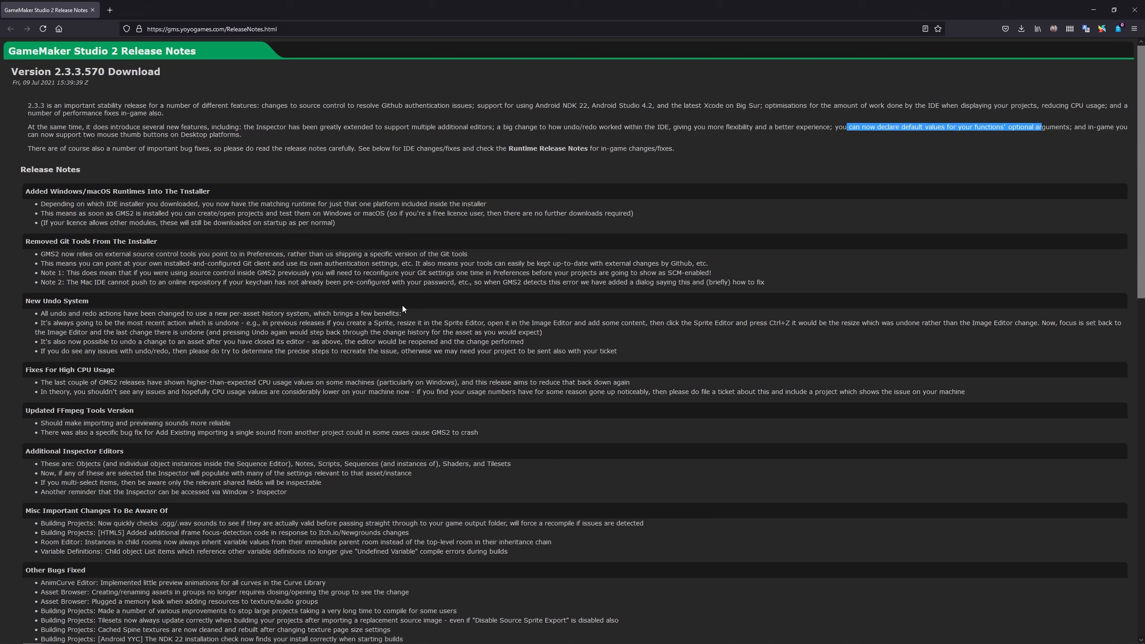
click(476, 320)
scroll(478, 311, down, 4)
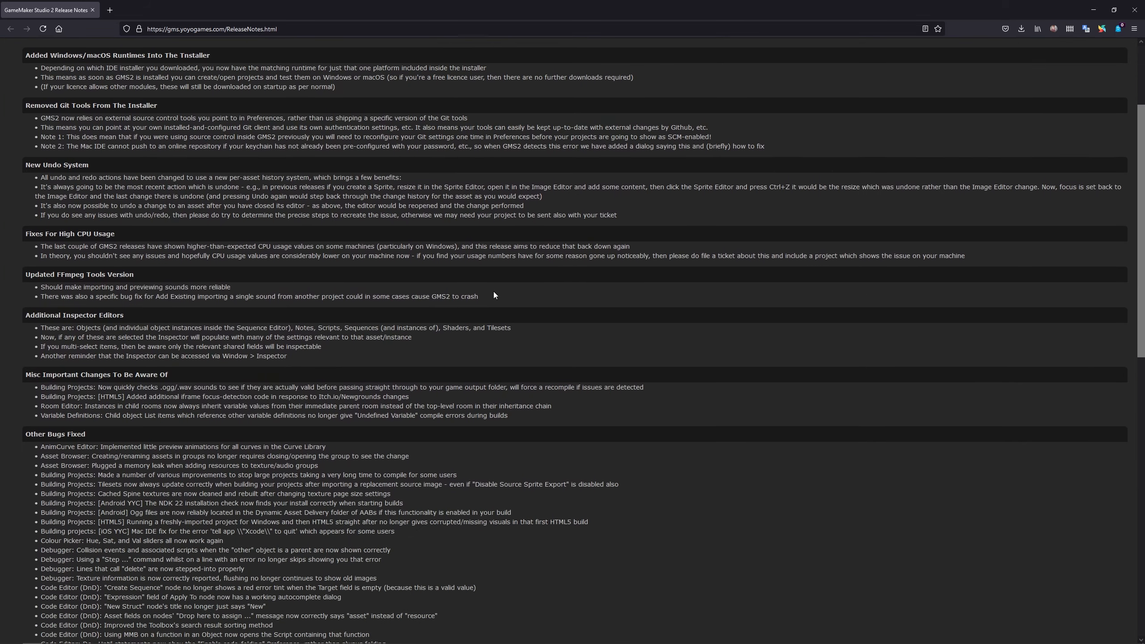
scroll(494, 291, up, 5)
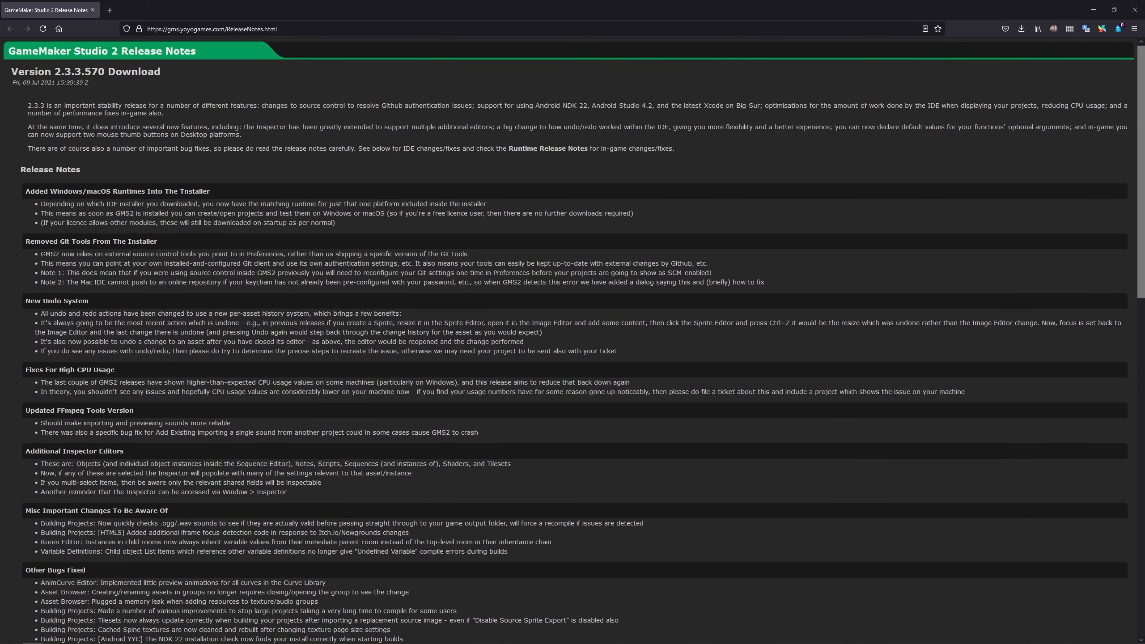